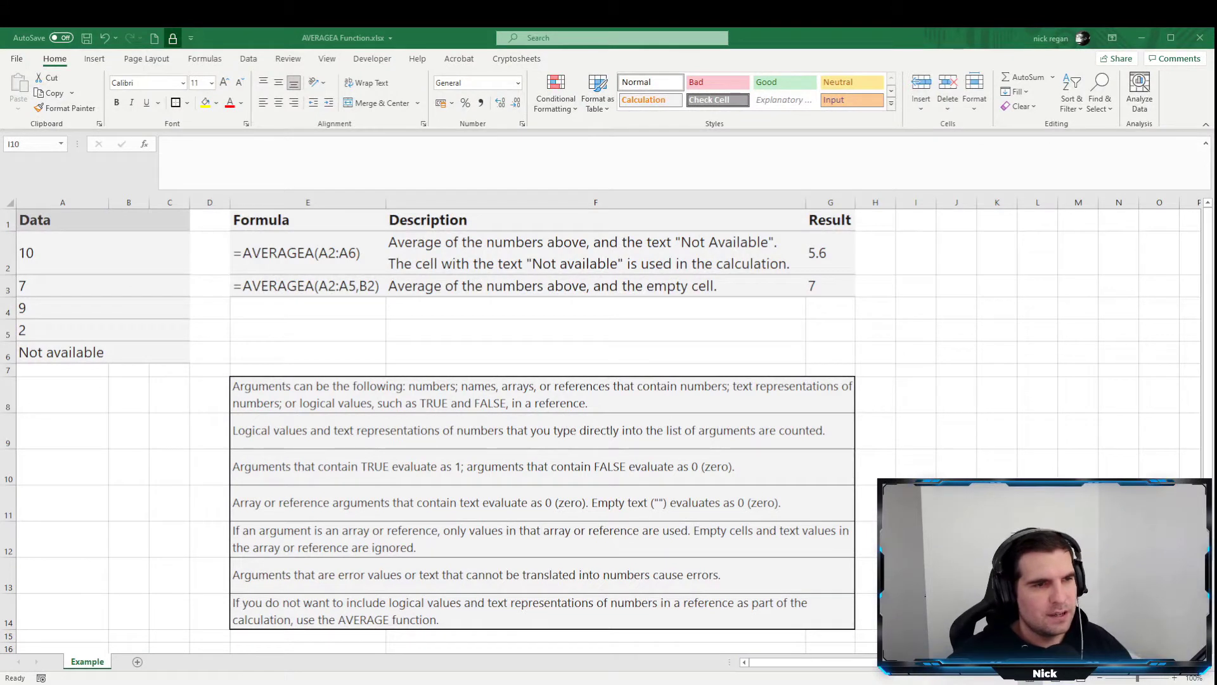
{"action": "left_click", "coordinate": [444, 320]}
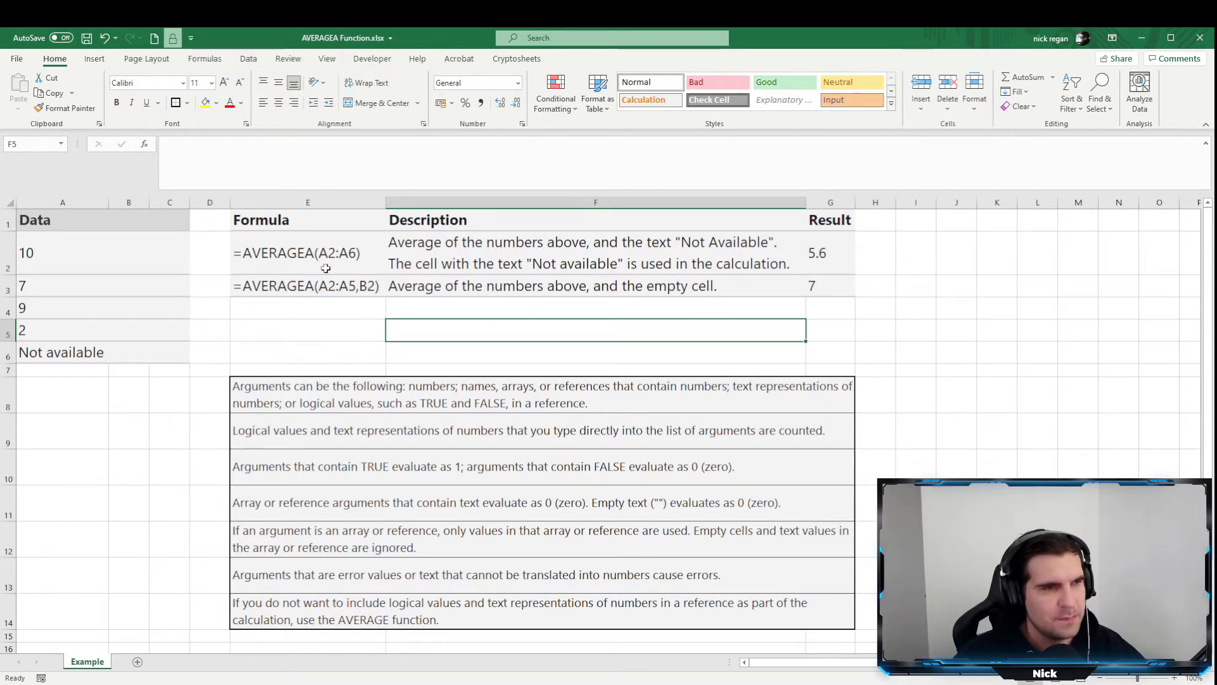
{"action": "left_click", "coordinate": [355, 269]}
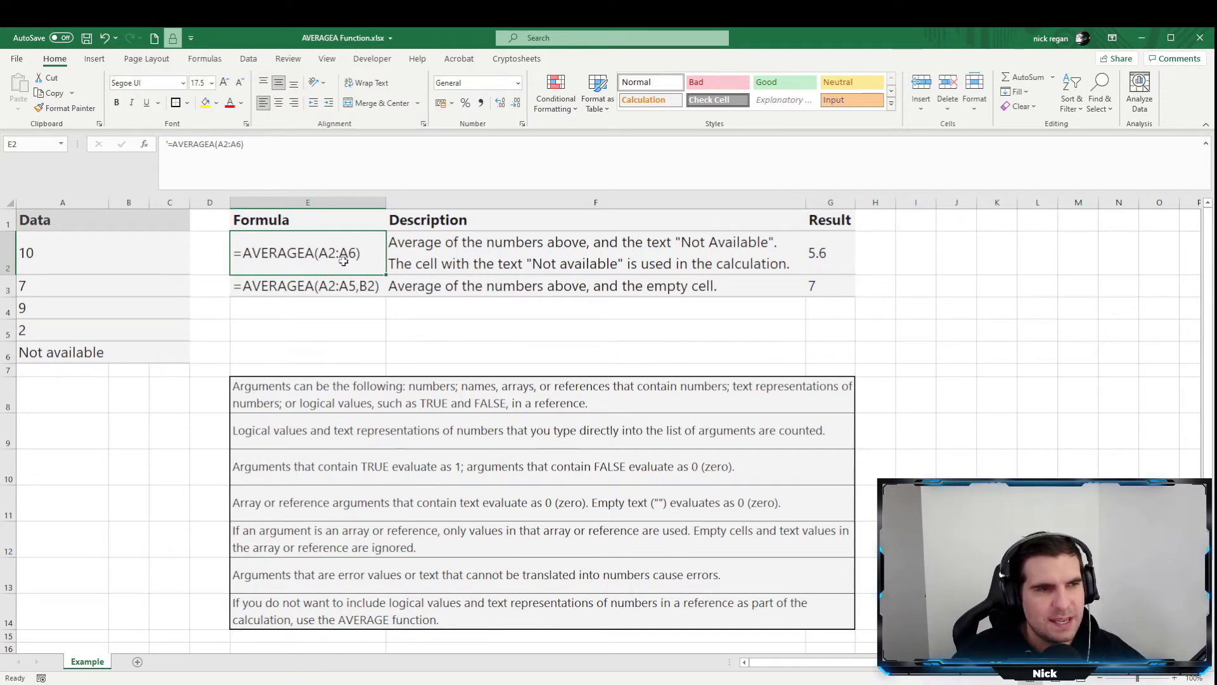
{"action": "left_click_drag", "start_coordinate": [35, 248], "coordinate": [62, 353]}
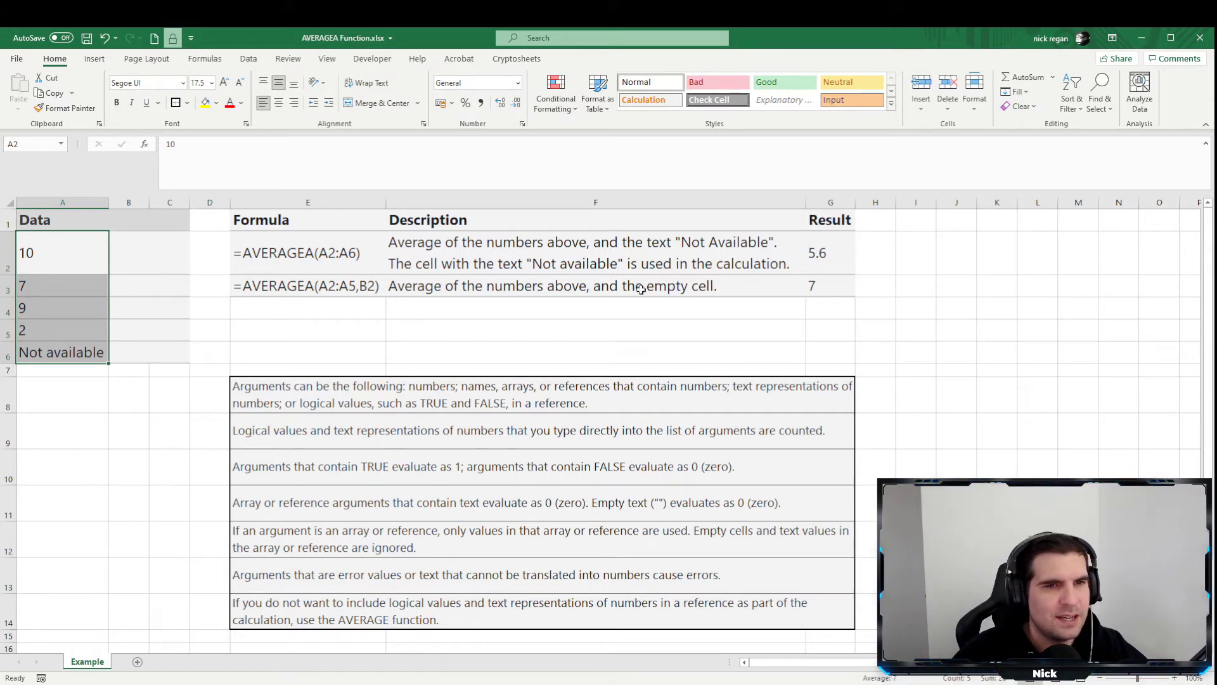
{"action": "left_click", "coordinate": [838, 253]}
{"action": "left_click", "coordinate": [314, 156]}
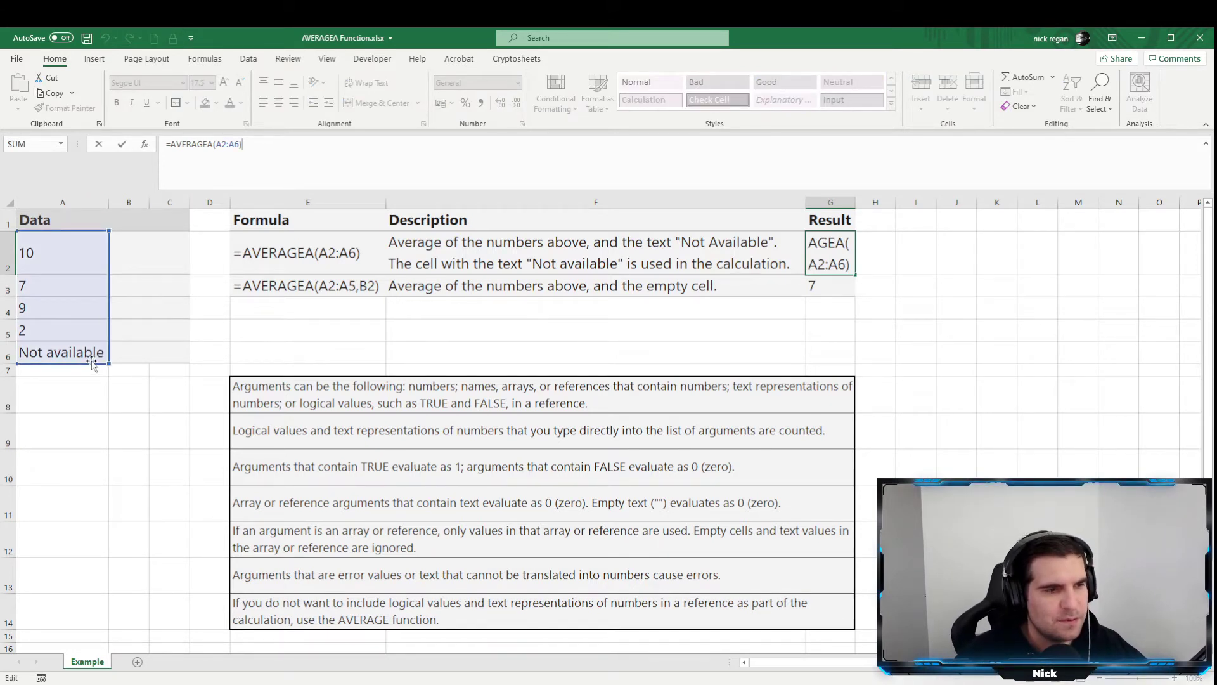
{"action": "key", "text": "ctrl+Return"}
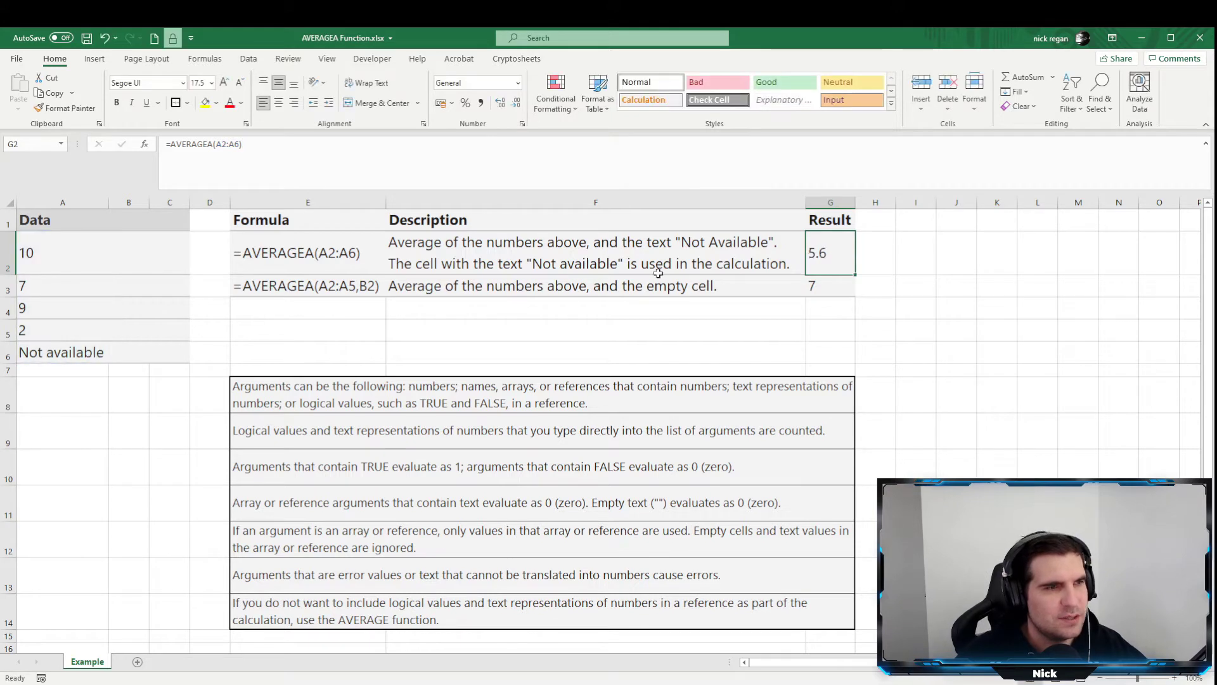
{"action": "left_click_drag", "start_coordinate": [65, 320], "coordinate": [61, 260]}
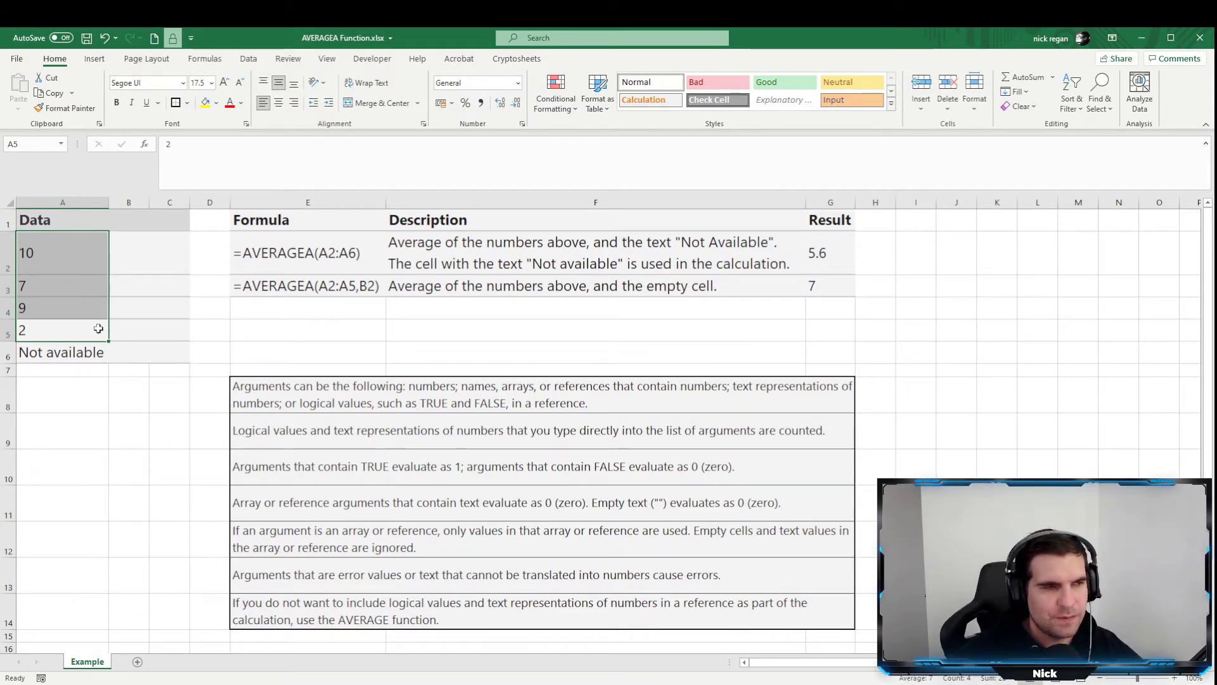
{"action": "left_click", "coordinate": [171, 340]}
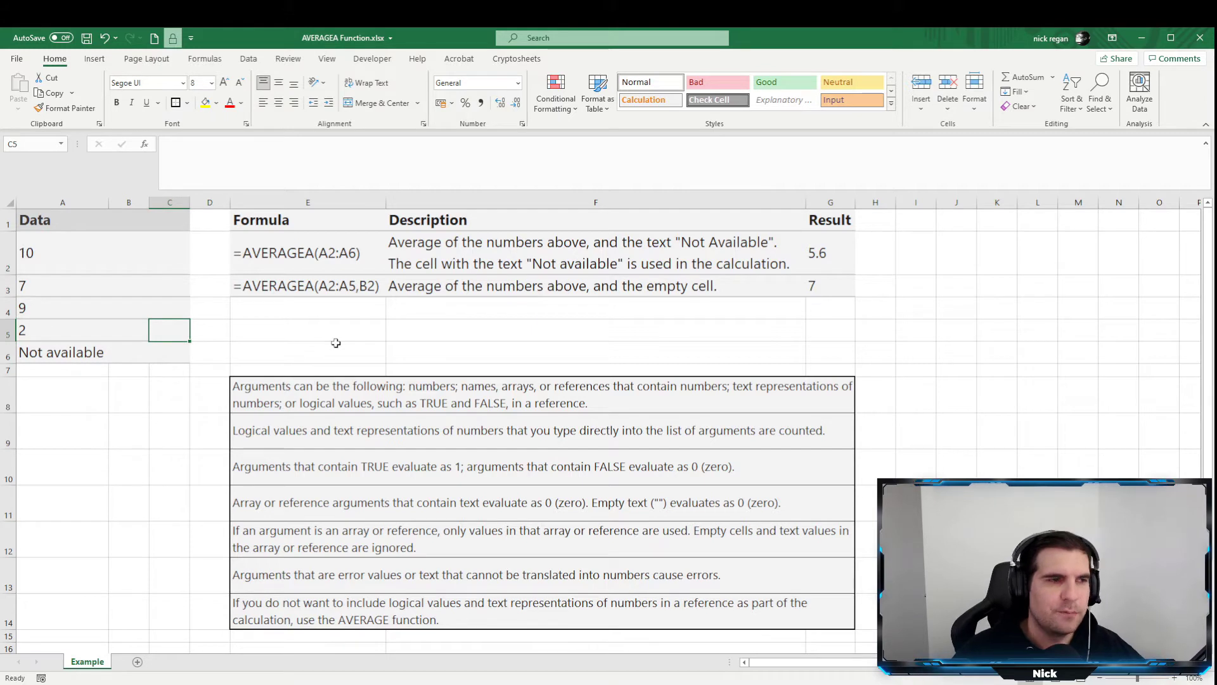
{"action": "left_click", "coordinate": [58, 353]}
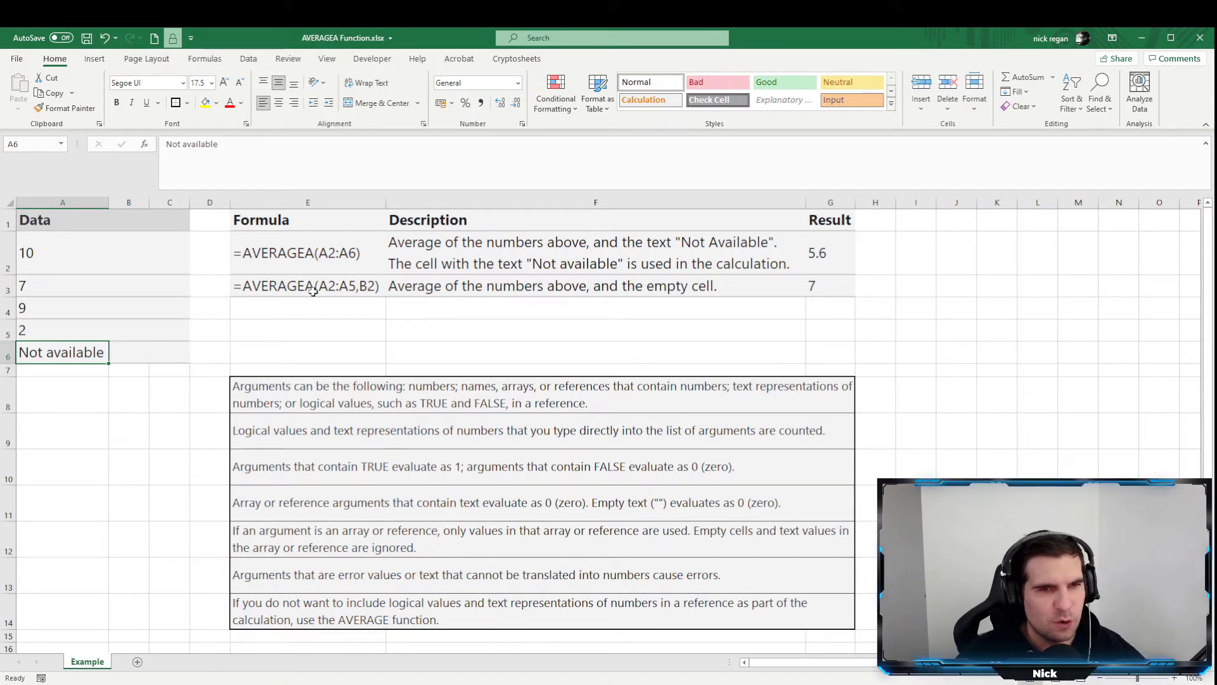
{"action": "left_click_drag", "start_coordinate": [28, 245], "coordinate": [49, 350]}
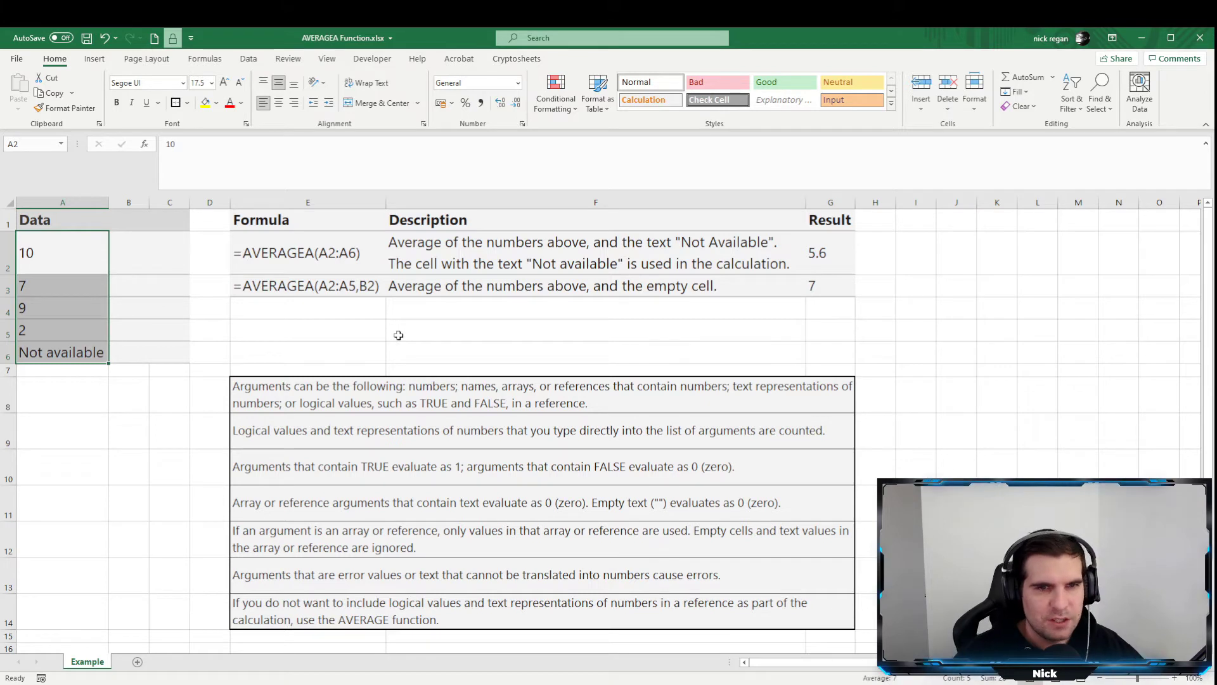
{"action": "left_click", "coordinate": [818, 257]}
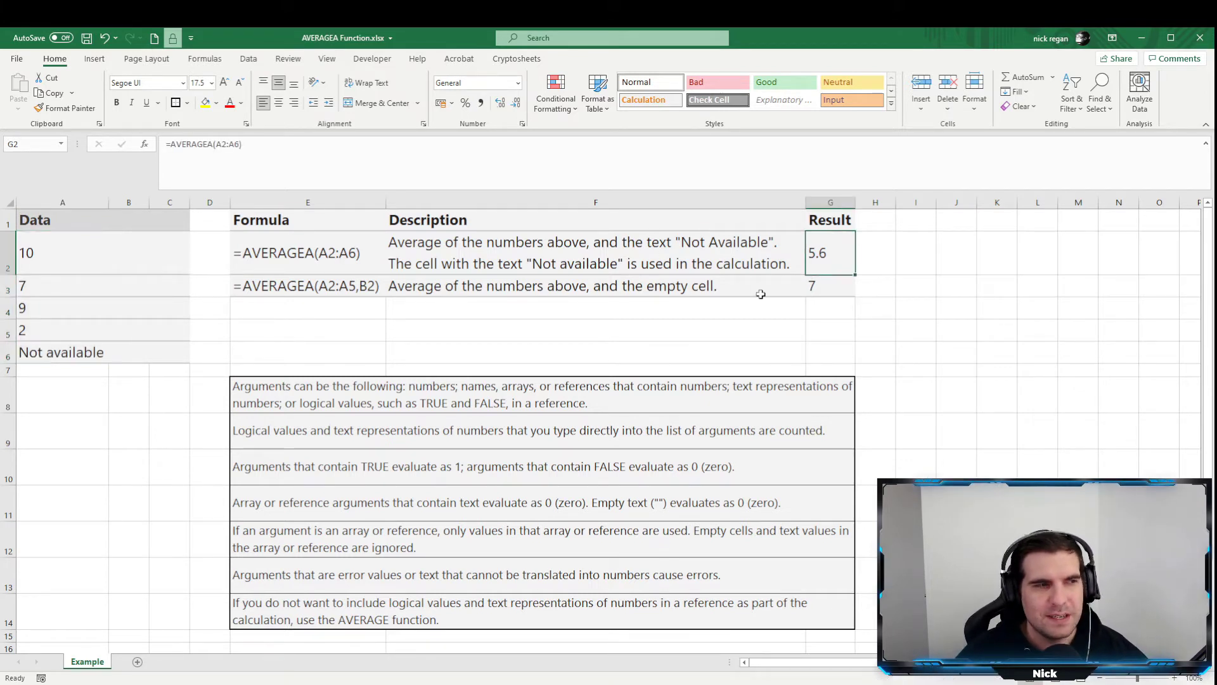
{"action": "left_click", "coordinate": [39, 354]}
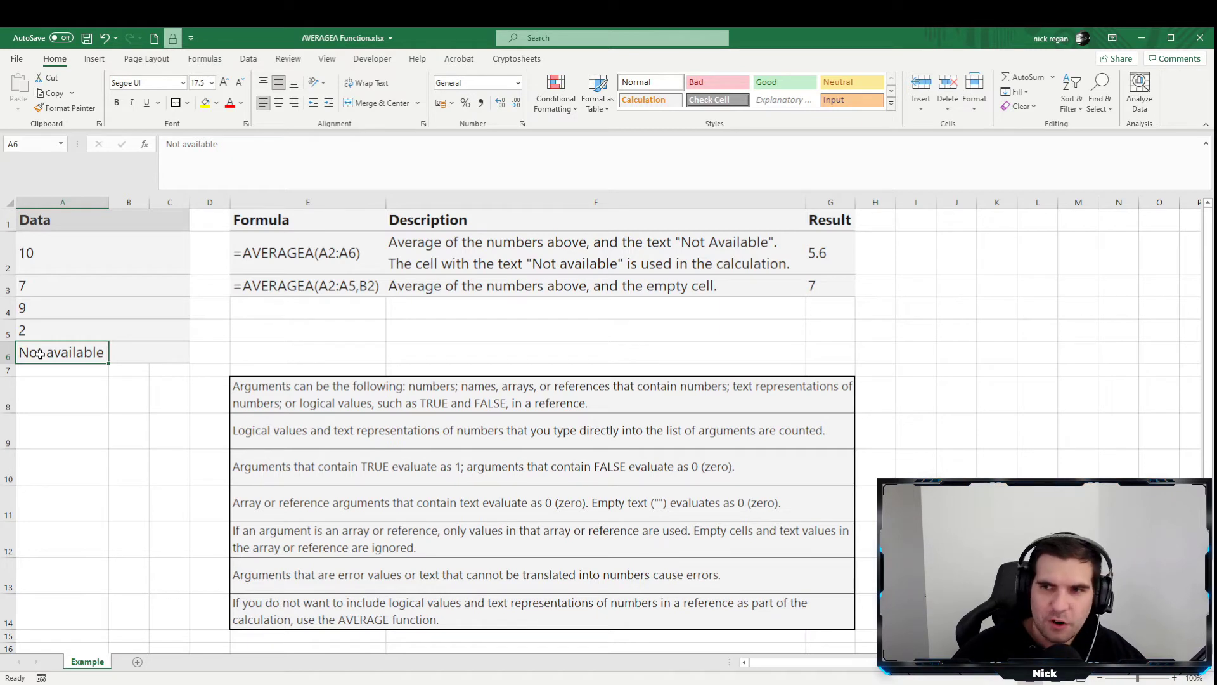
{"action": "left_click", "coordinate": [276, 326]}
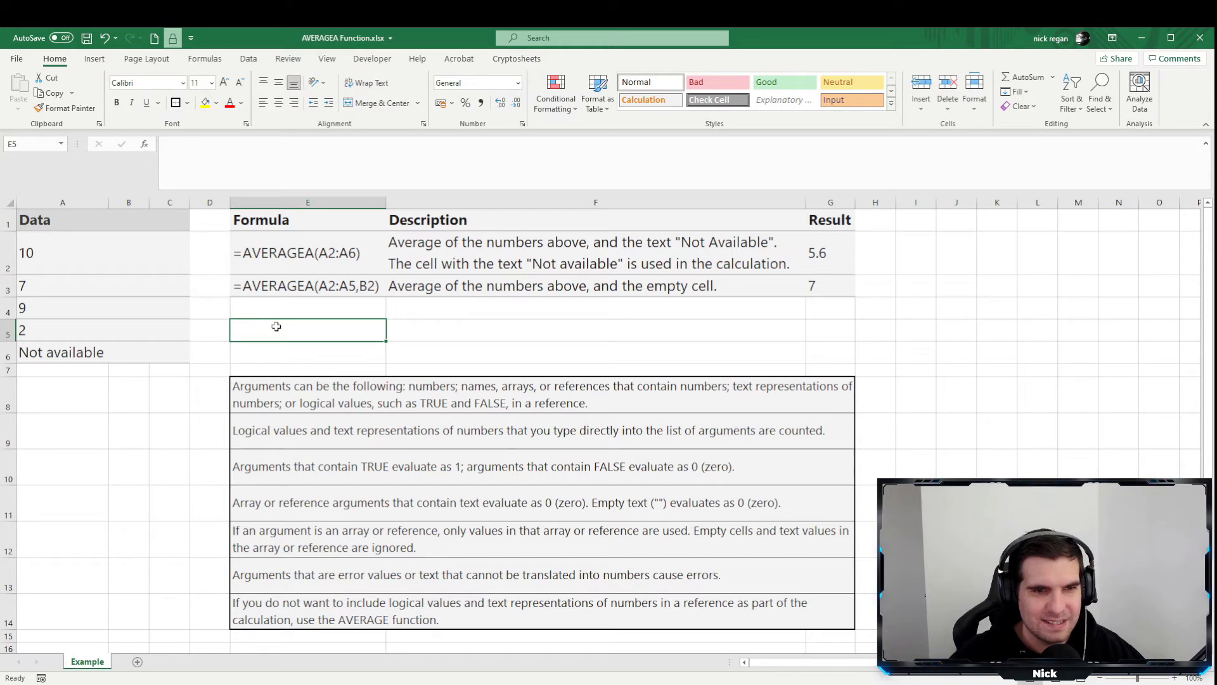
{"action": "left_click", "coordinate": [270, 293]}
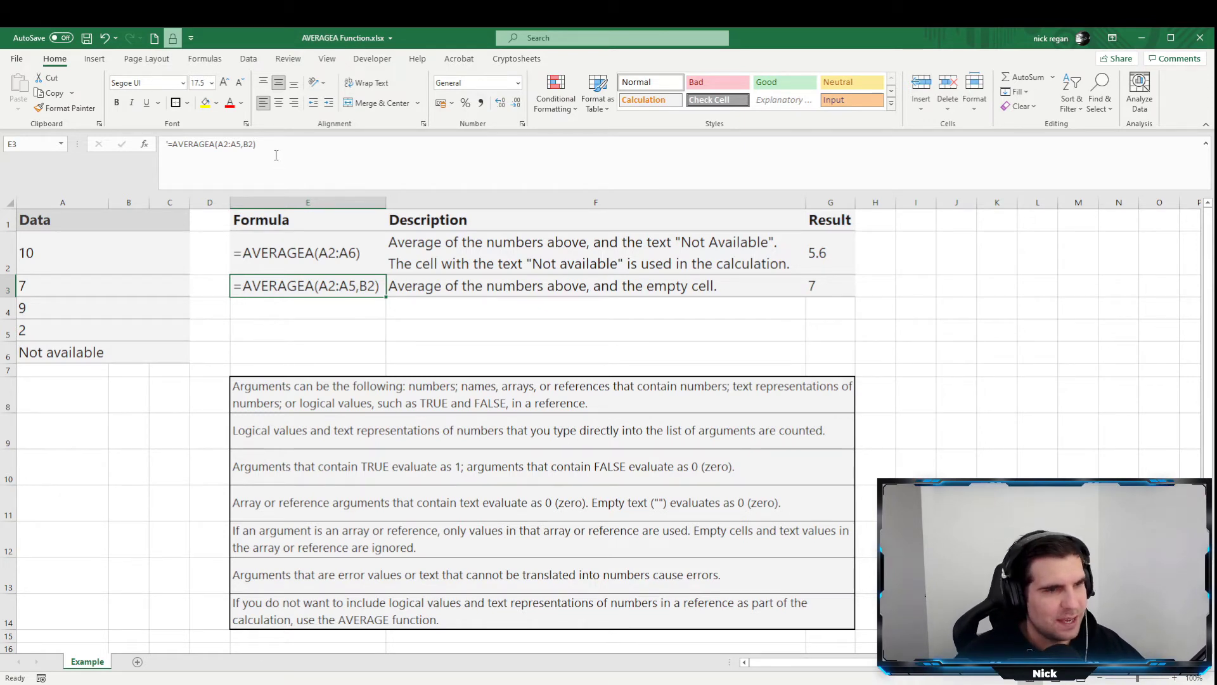
{"action": "left_click", "coordinate": [236, 147]}
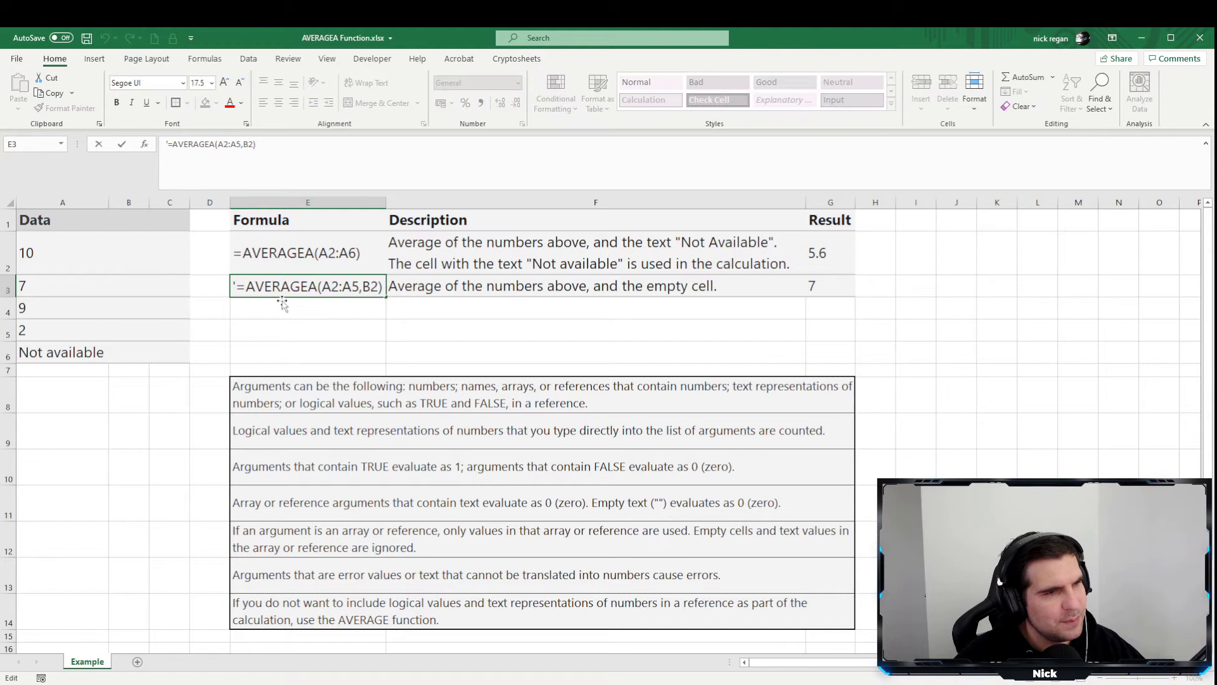
{"action": "key", "text": "Escape"}
{"action": "left_click_drag", "start_coordinate": [25, 241], "coordinate": [53, 335]}
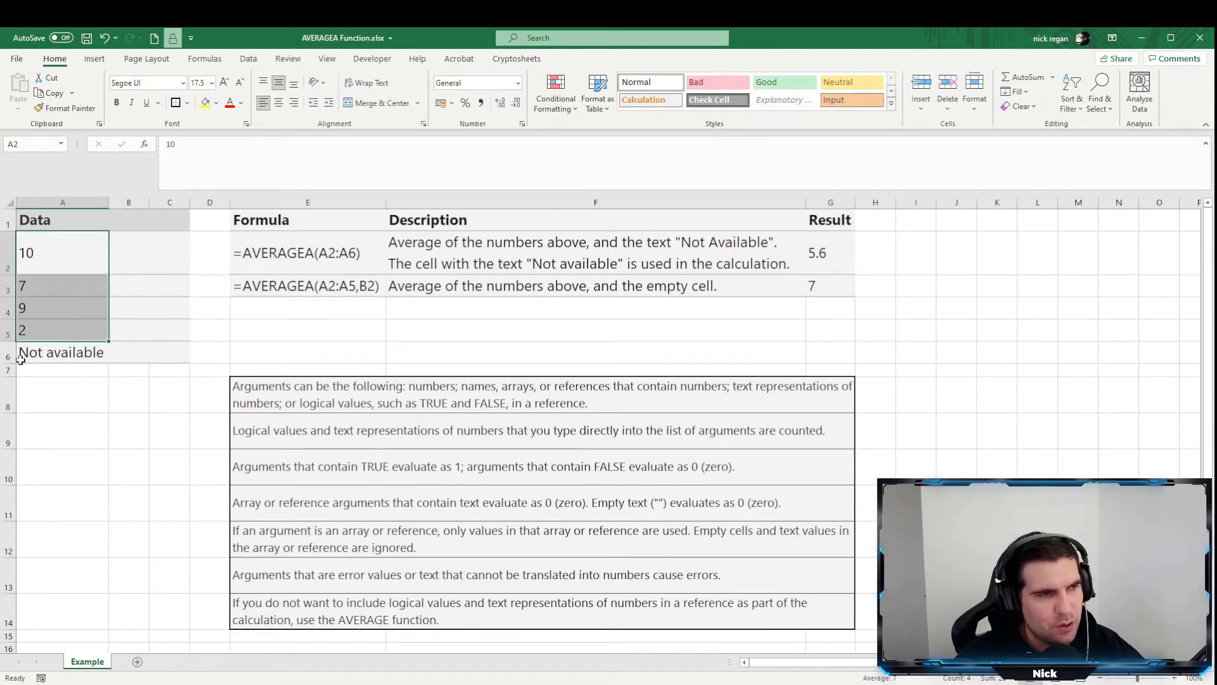
{"action": "left_click", "coordinate": [141, 250]}
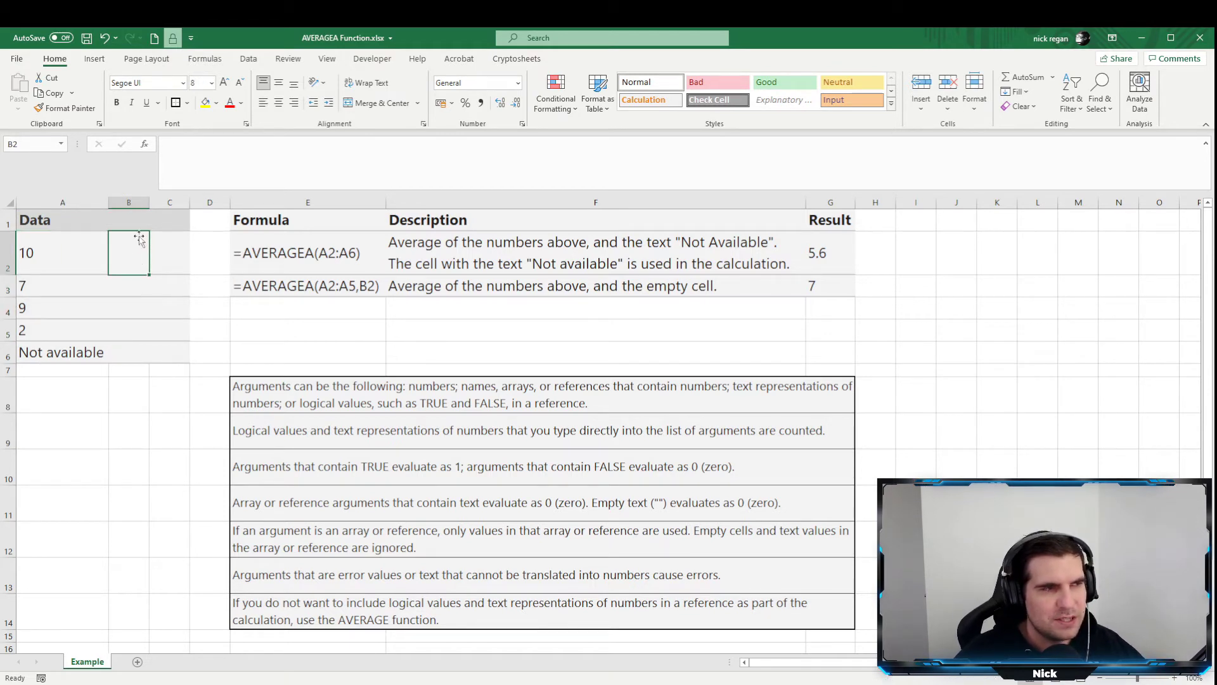
{"action": "left_click", "coordinate": [826, 294]}
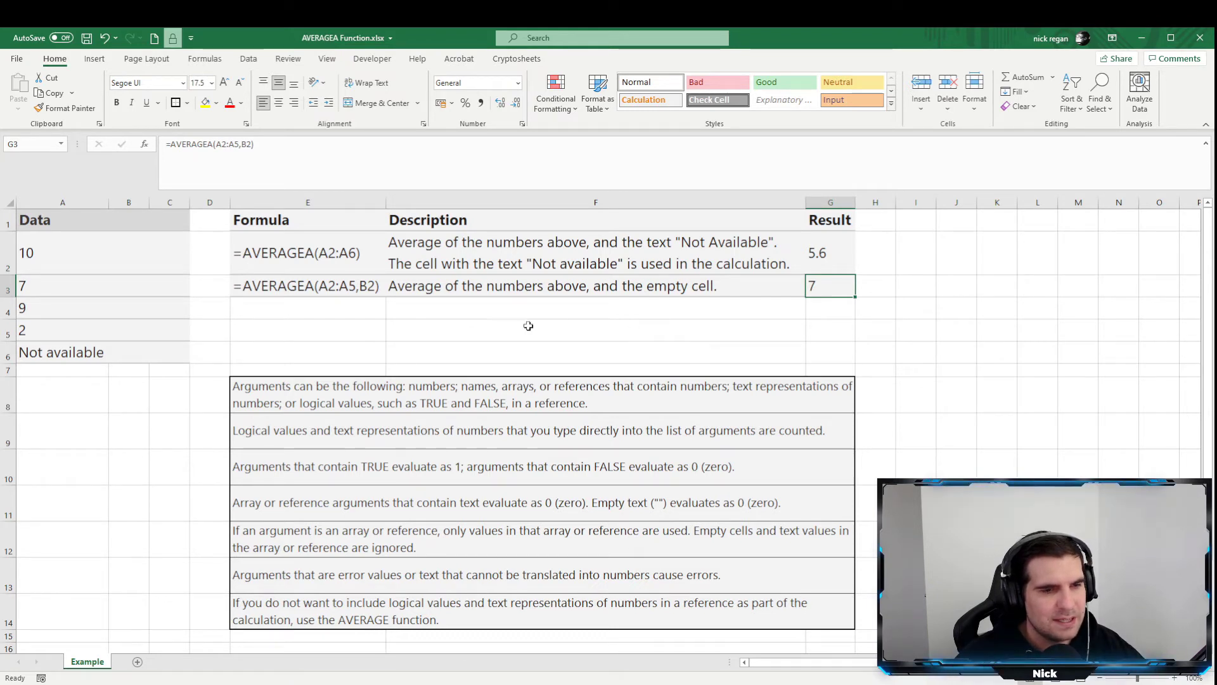
{"action": "left_click", "coordinate": [117, 251]}
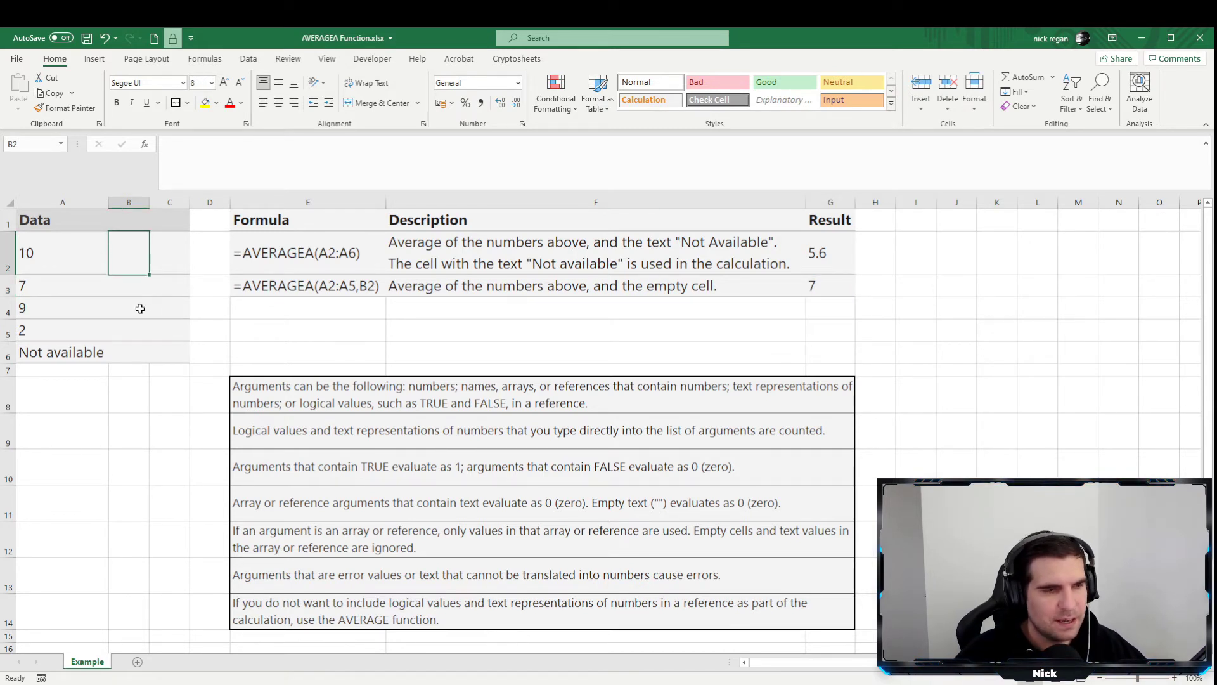
{"action": "left_click_drag", "start_coordinate": [39, 246], "coordinate": [41, 330]}
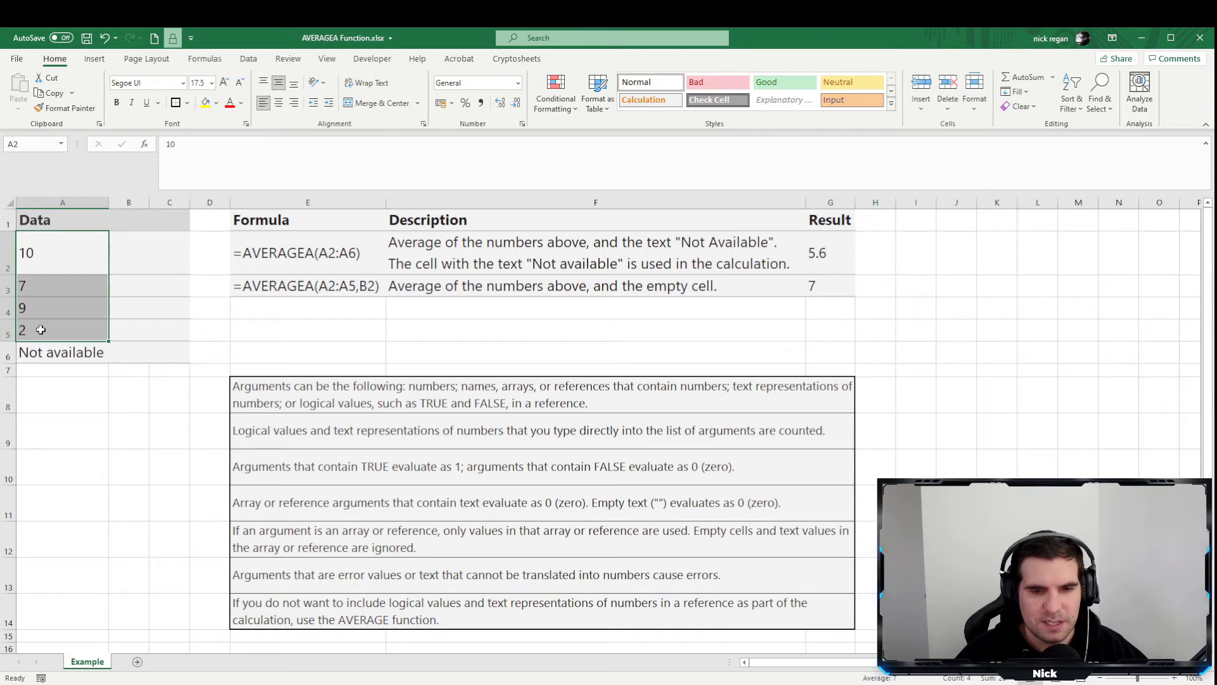
{"action": "left_click", "coordinate": [770, 308]}
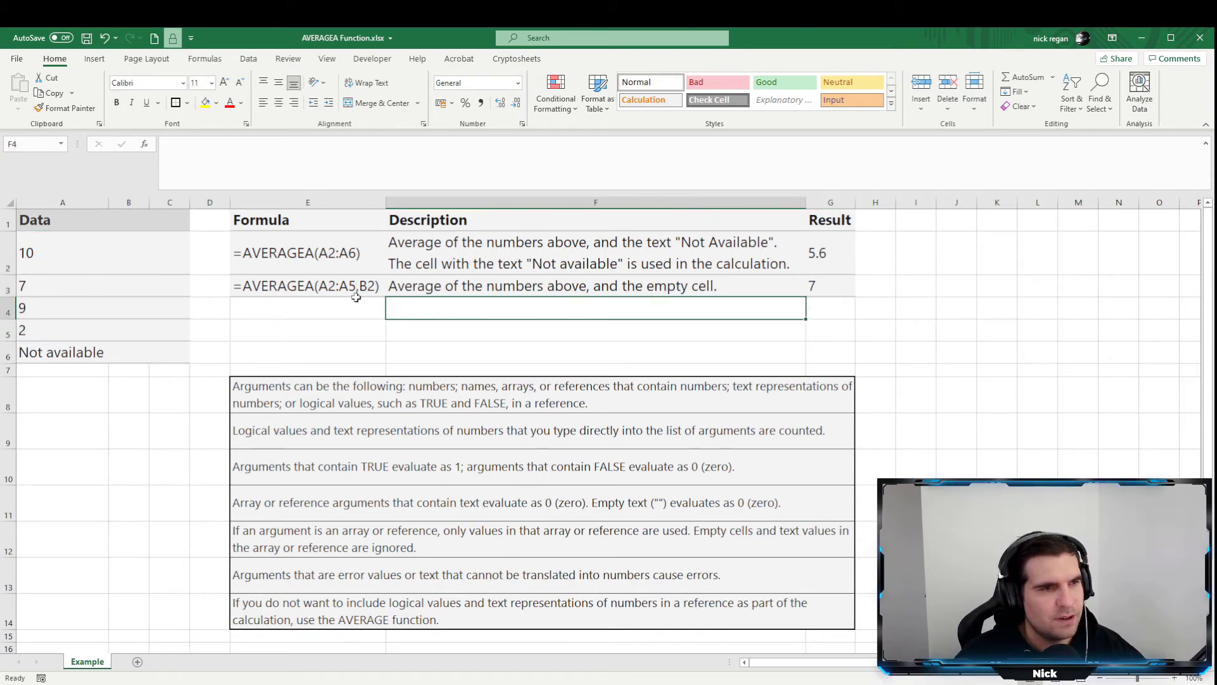
{"action": "left_click", "coordinate": [819, 287]}
{"action": "left_click", "coordinate": [271, 165]}
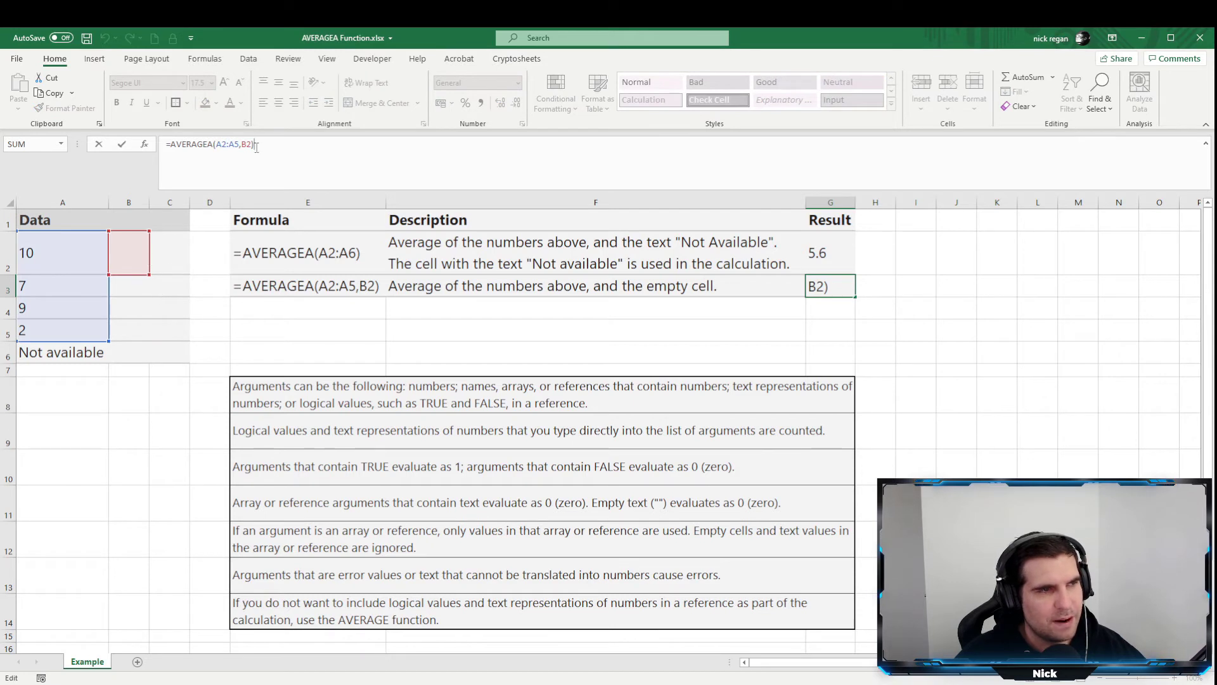
{"action": "key", "text": "Escape"}
{"action": "left_click", "coordinate": [137, 261]}
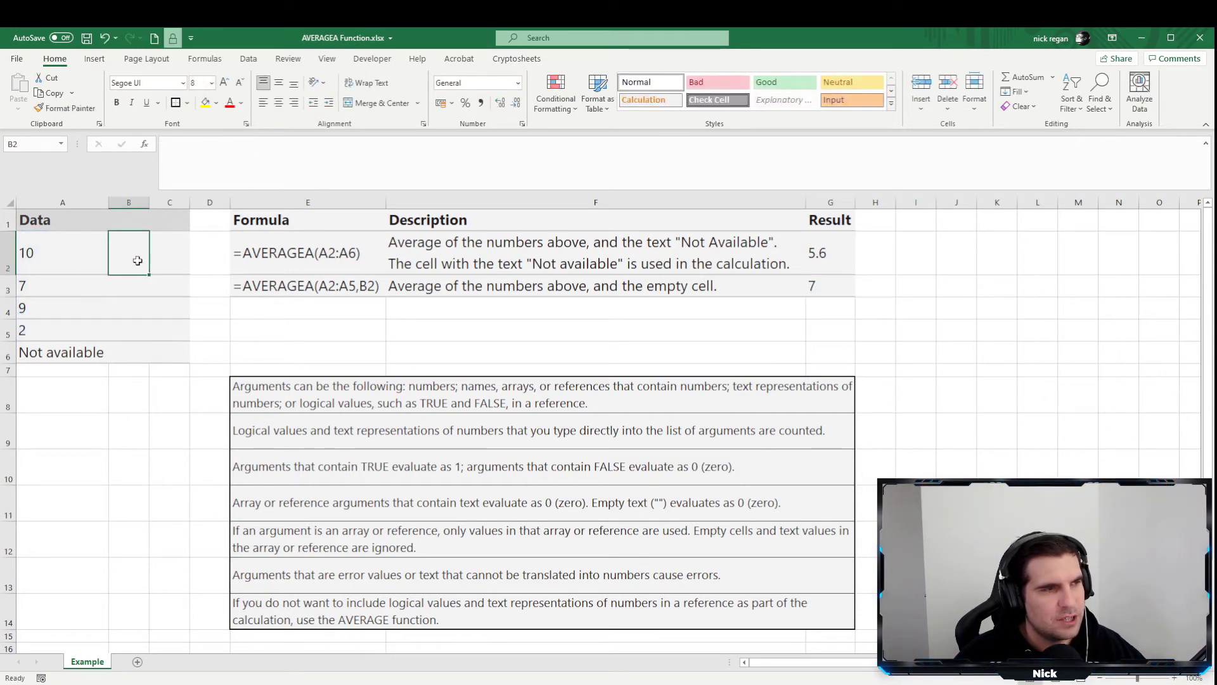
{"action": "left_click", "coordinate": [193, 159]}
{"action": "type", "text": "\""}
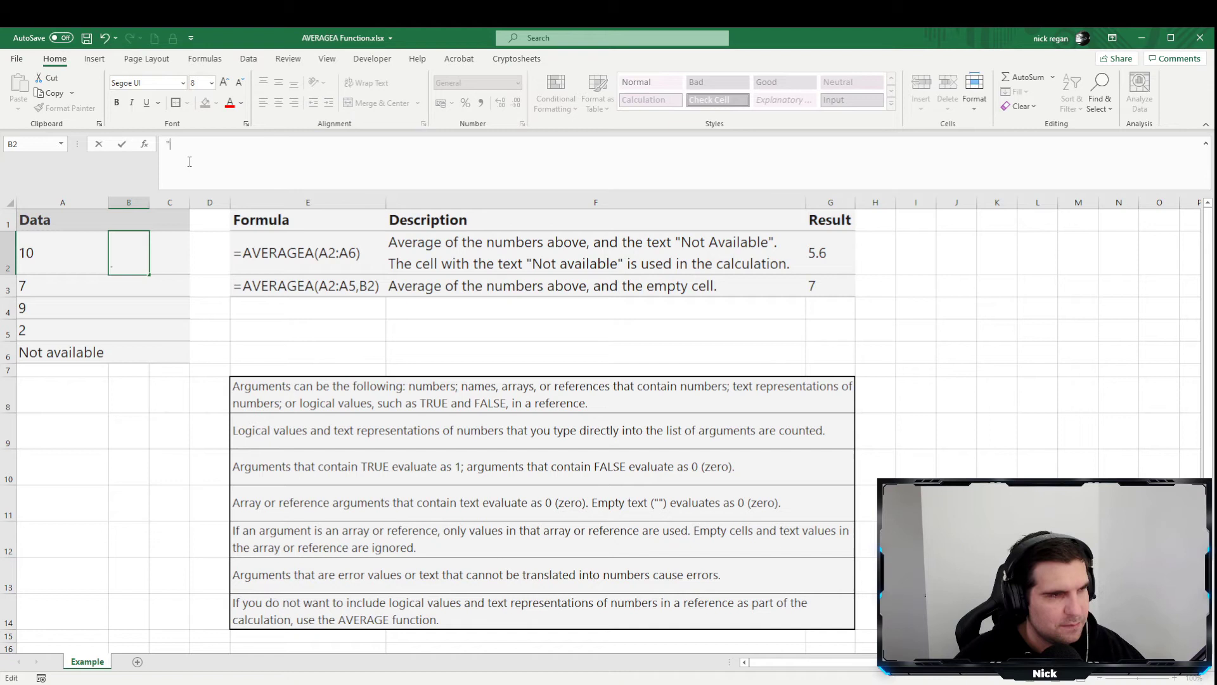
{"action": "type", "text": "\""}
{"action": "key", "text": "Return"}
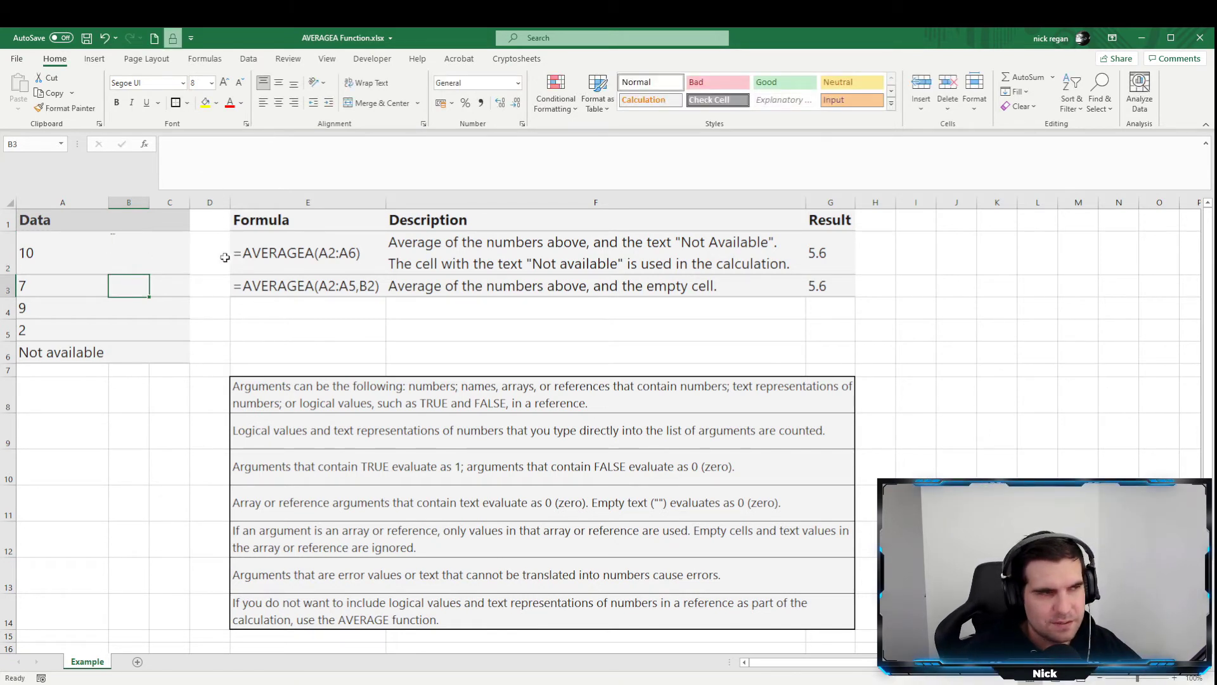
{"action": "left_click", "coordinate": [129, 259]}
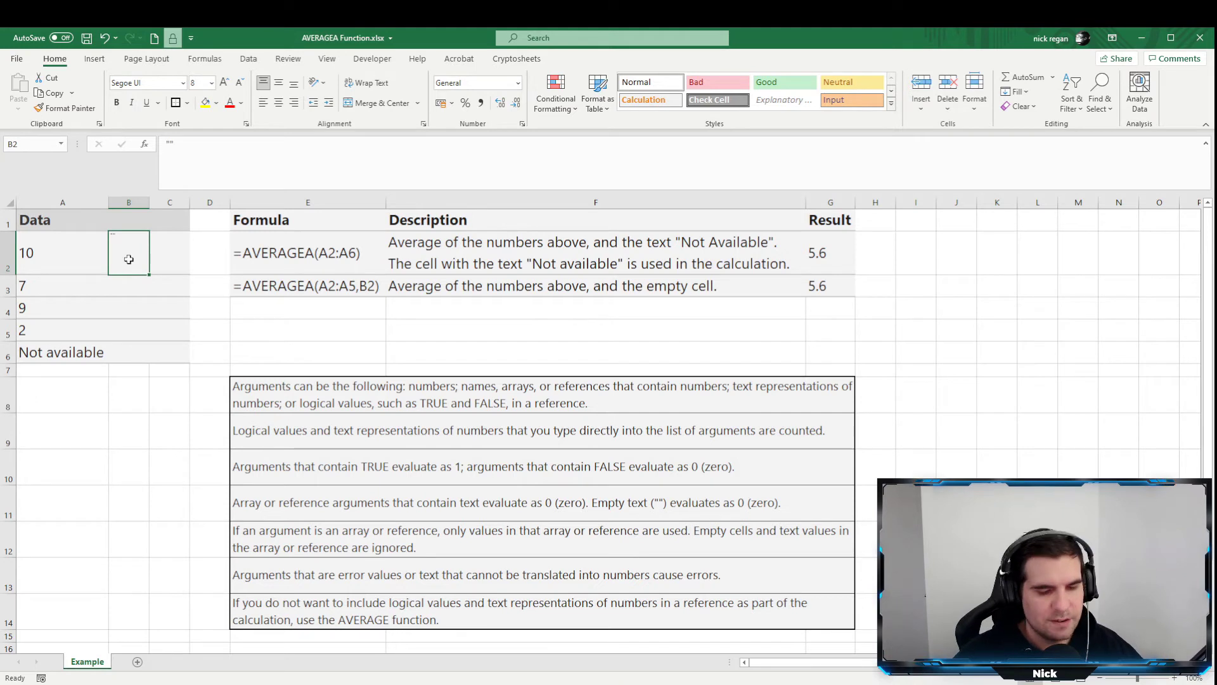
{"action": "key", "text": "Delete"}
{"action": "left_click", "coordinate": [263, 315]}
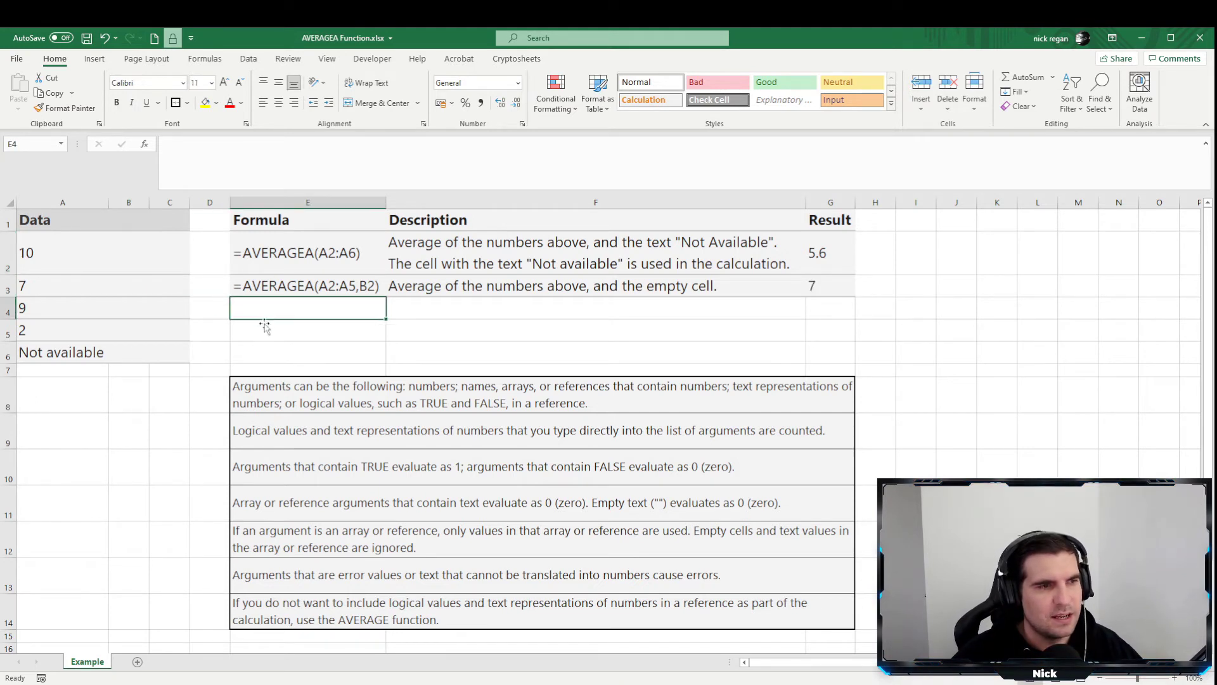
{"action": "left_click", "coordinate": [266, 330]}
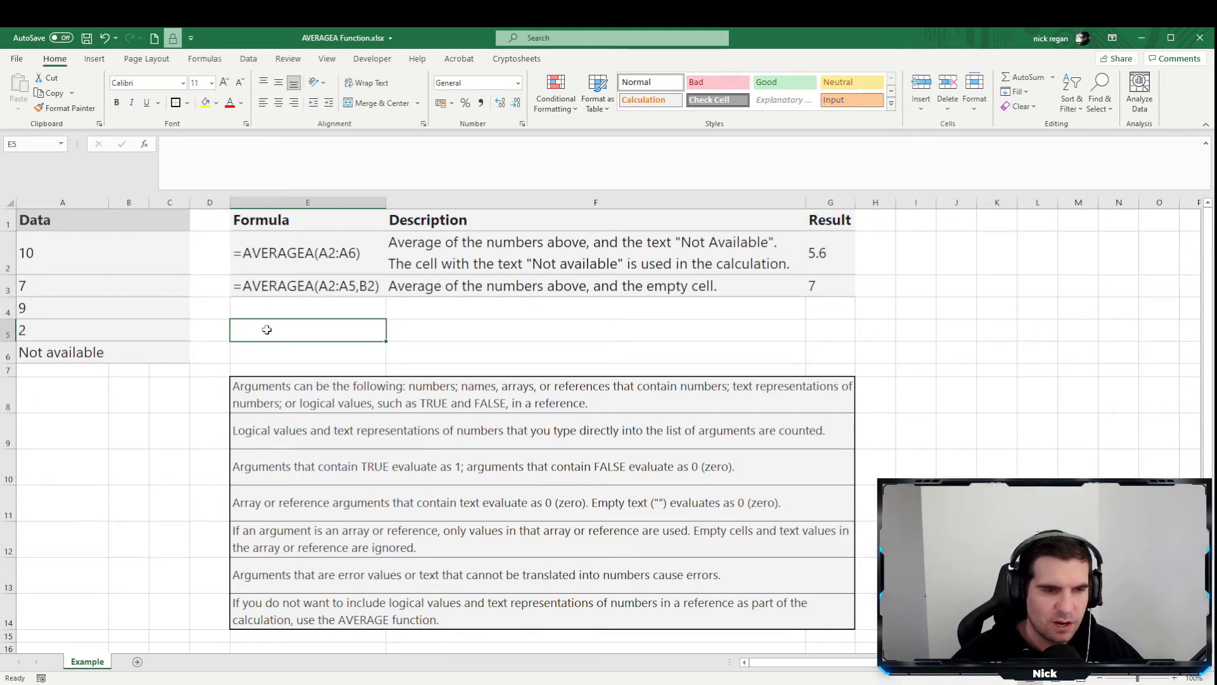